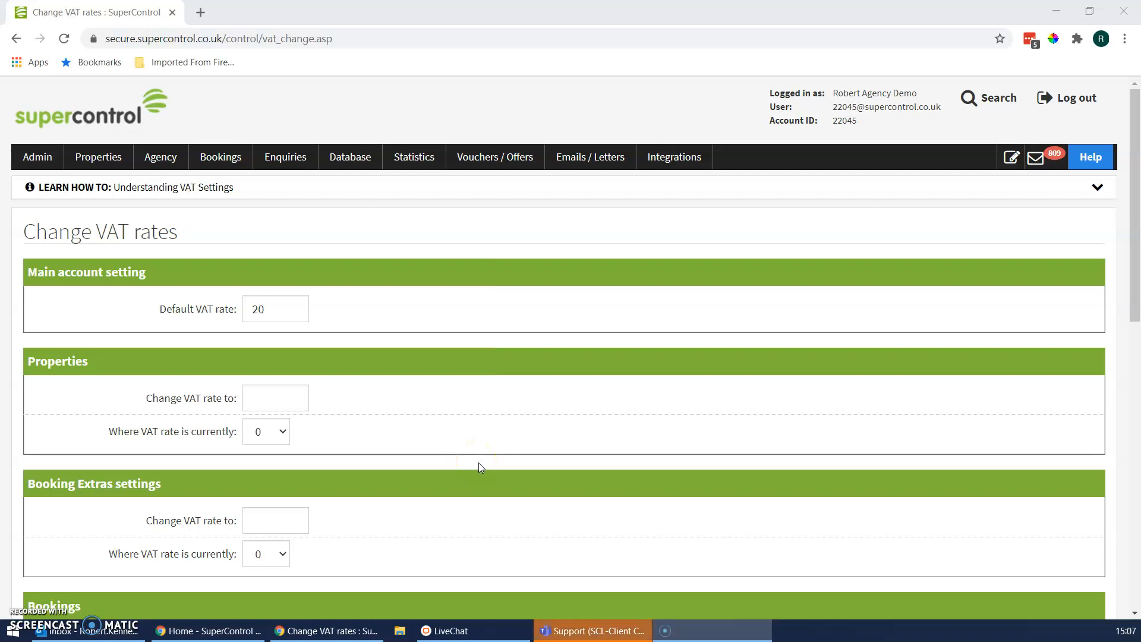
pyautogui.click(26, 158)
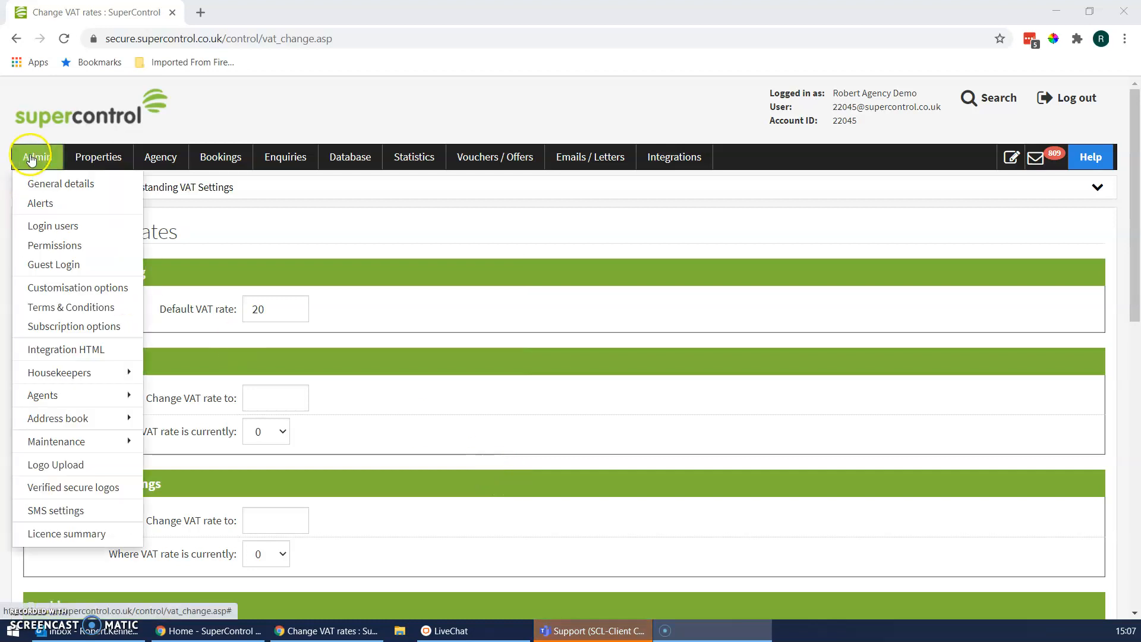
pyautogui.moveTo(67, 443)
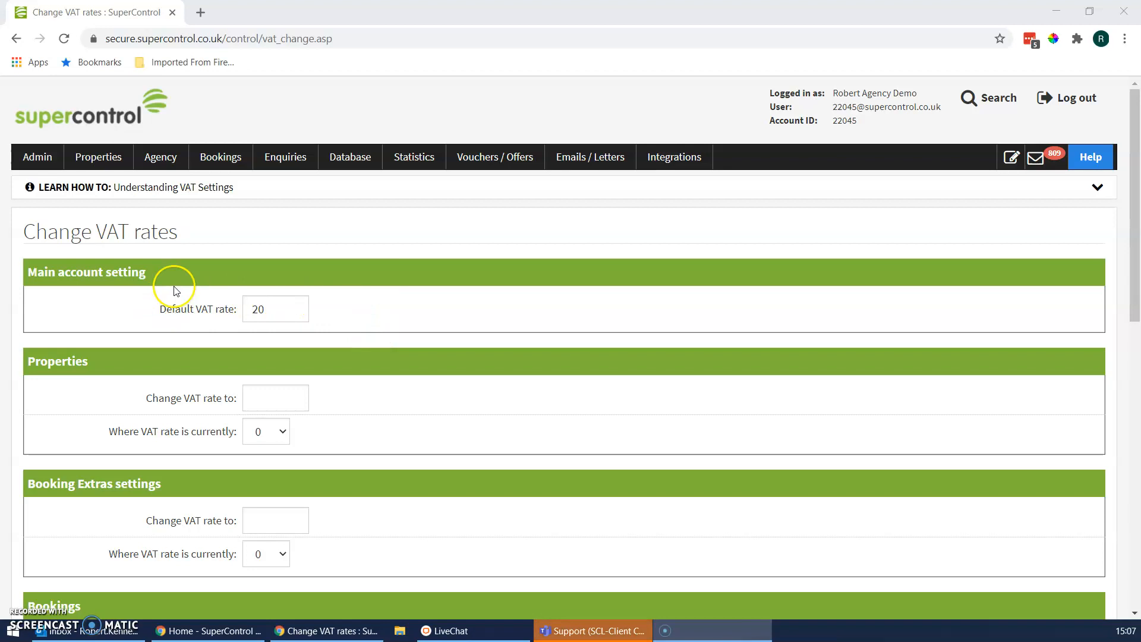
pyautogui.click(290, 306)
pyautogui.click(269, 311)
pyautogui.doubleClick(269, 310)
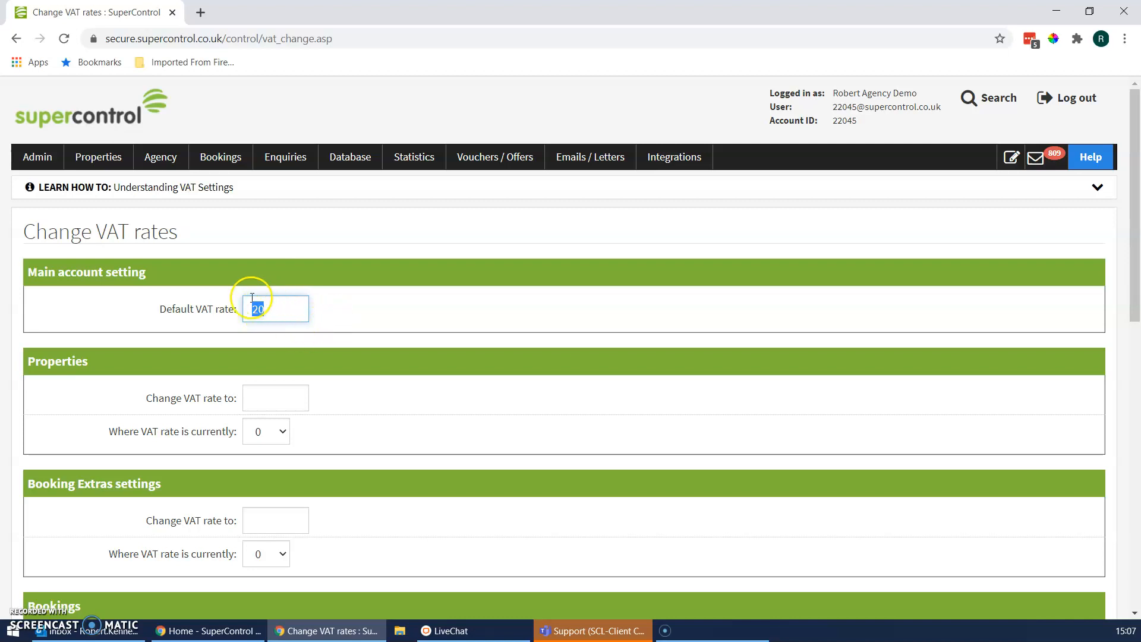
pyautogui.click(441, 340)
# - Set the Properties VAT rate to change to 5 where the rate is currently 20
pyautogui.scroll(-3, 440, 339)
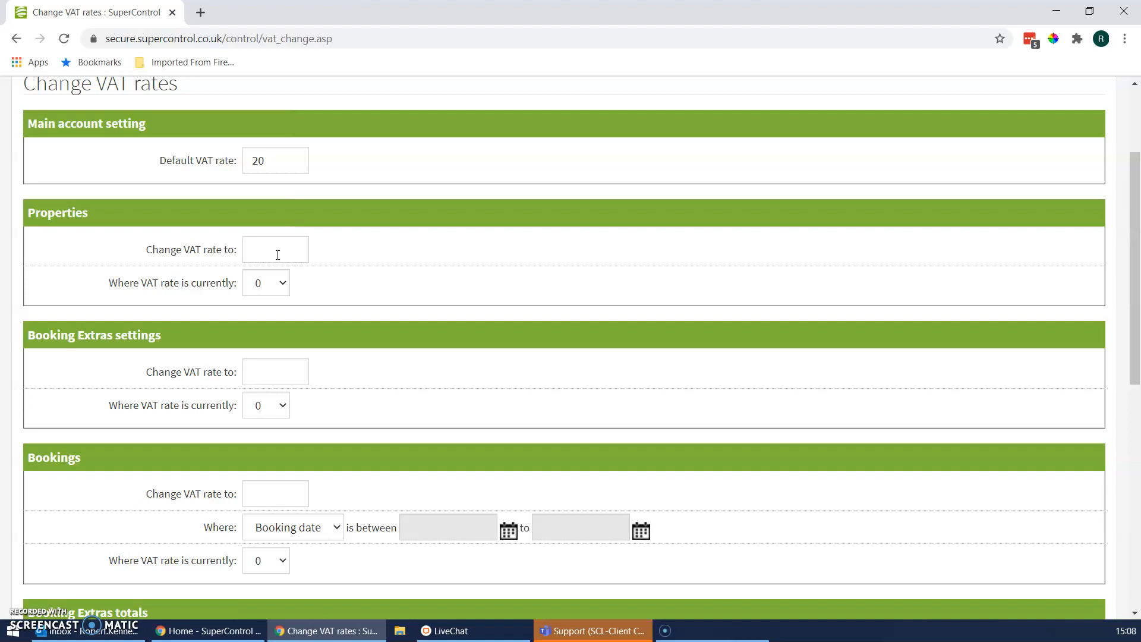
pyautogui.click(279, 284)
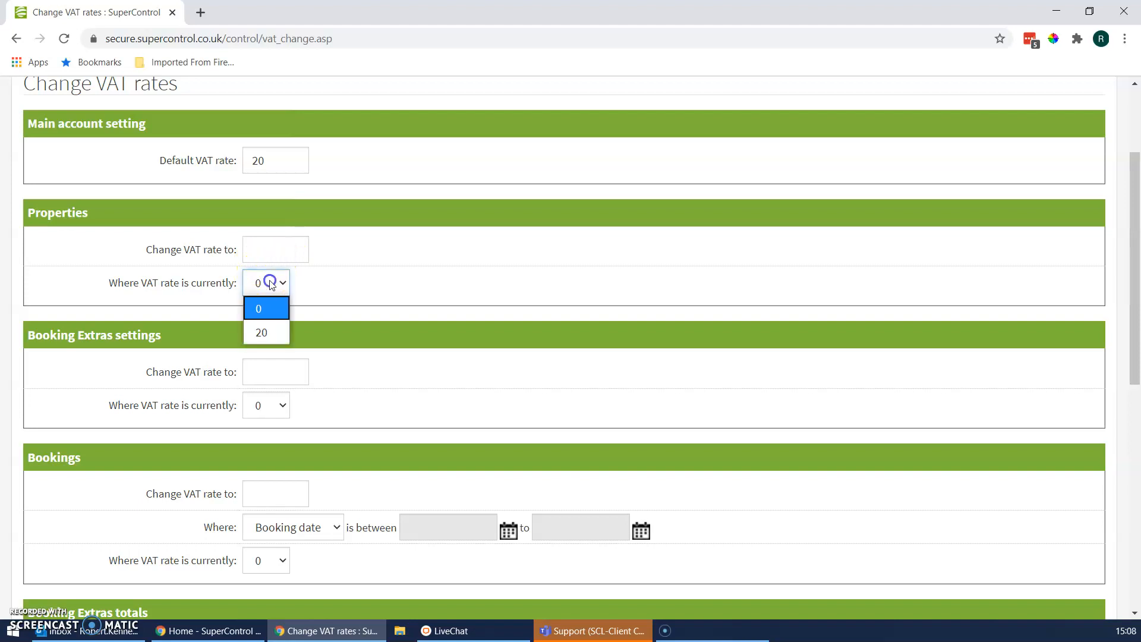
pyautogui.click(288, 245)
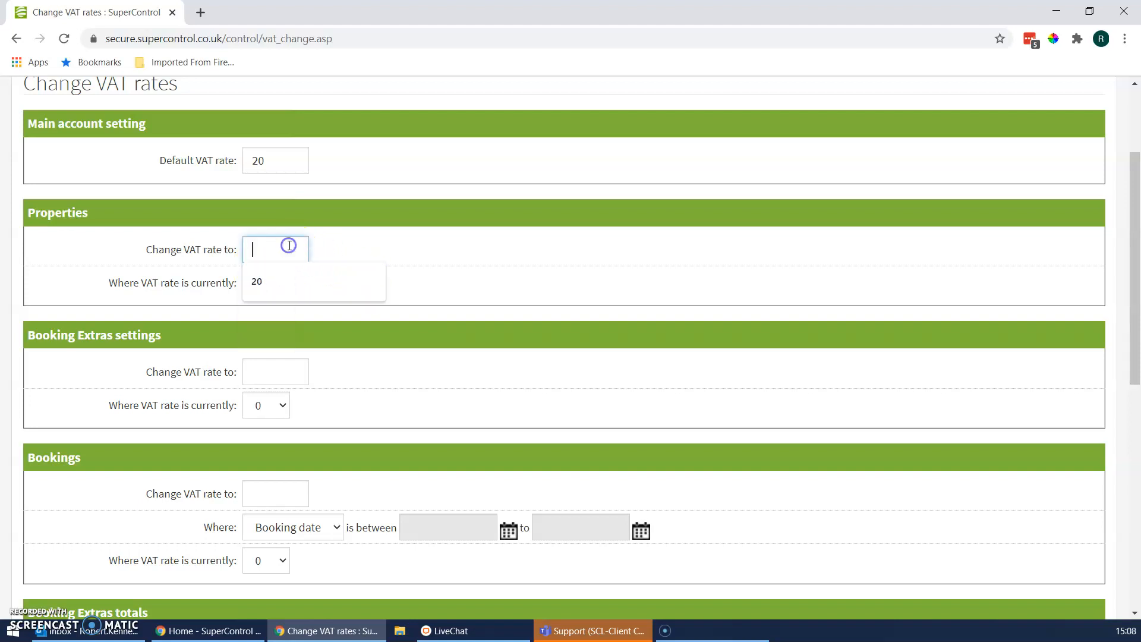
pyautogui.click(306, 248)
pyautogui.write('5')
pyautogui.click(264, 284)
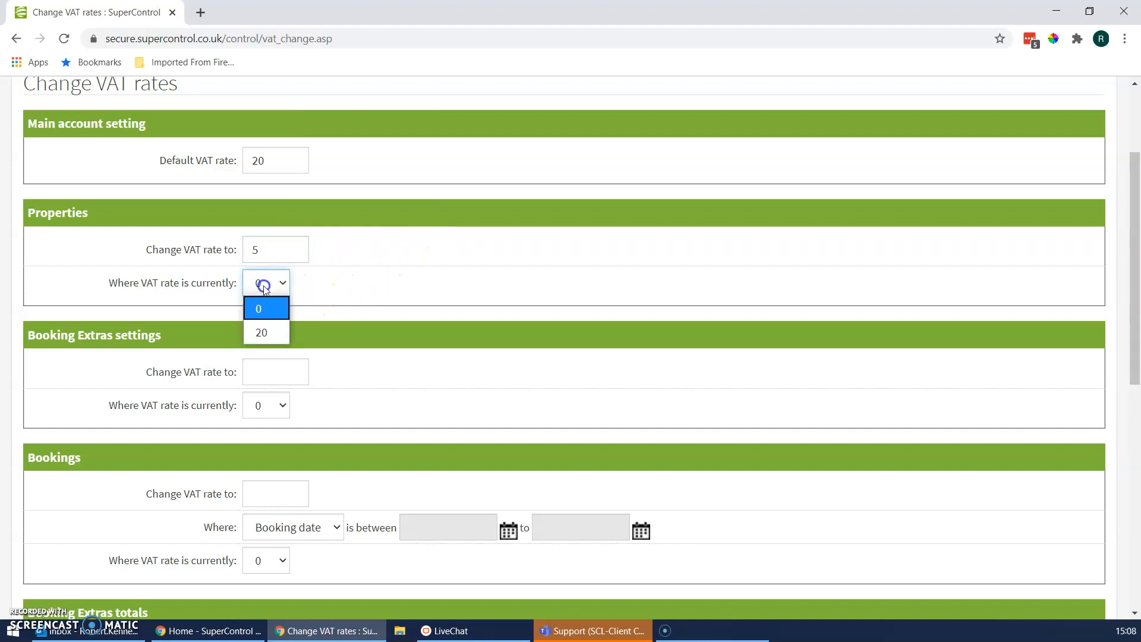
pyautogui.click(262, 334)
pyautogui.click(379, 283)
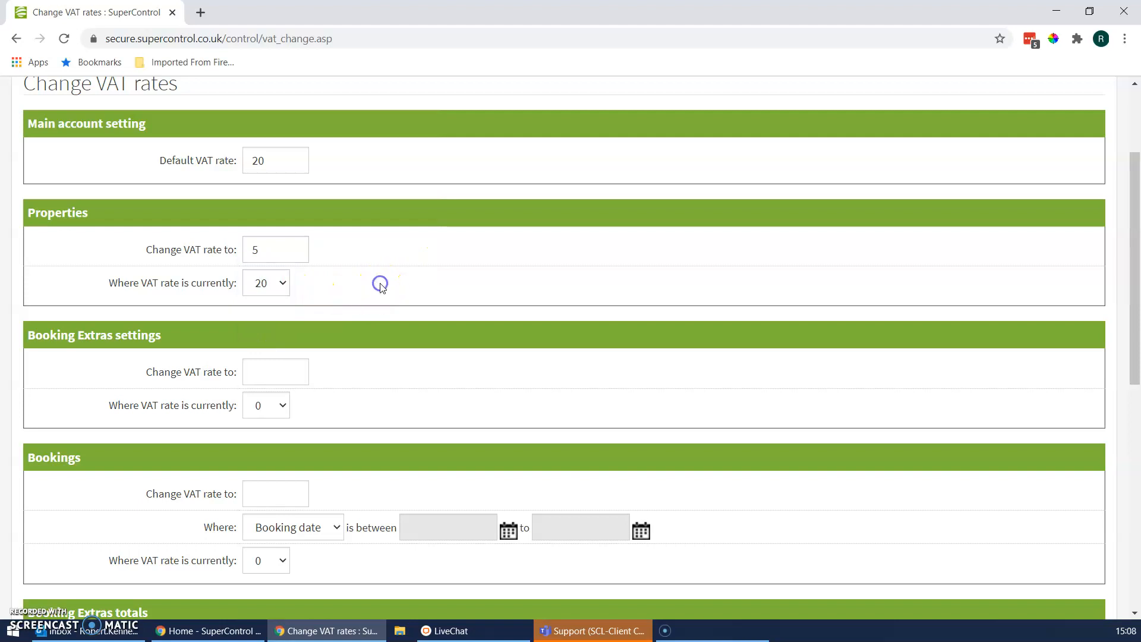
# - Set the Booking Extras settings VAT rate to change to 5 where the rate is currently 20
pyautogui.scroll(-1, 381, 287)
pyautogui.scroll(-1, 380, 283)
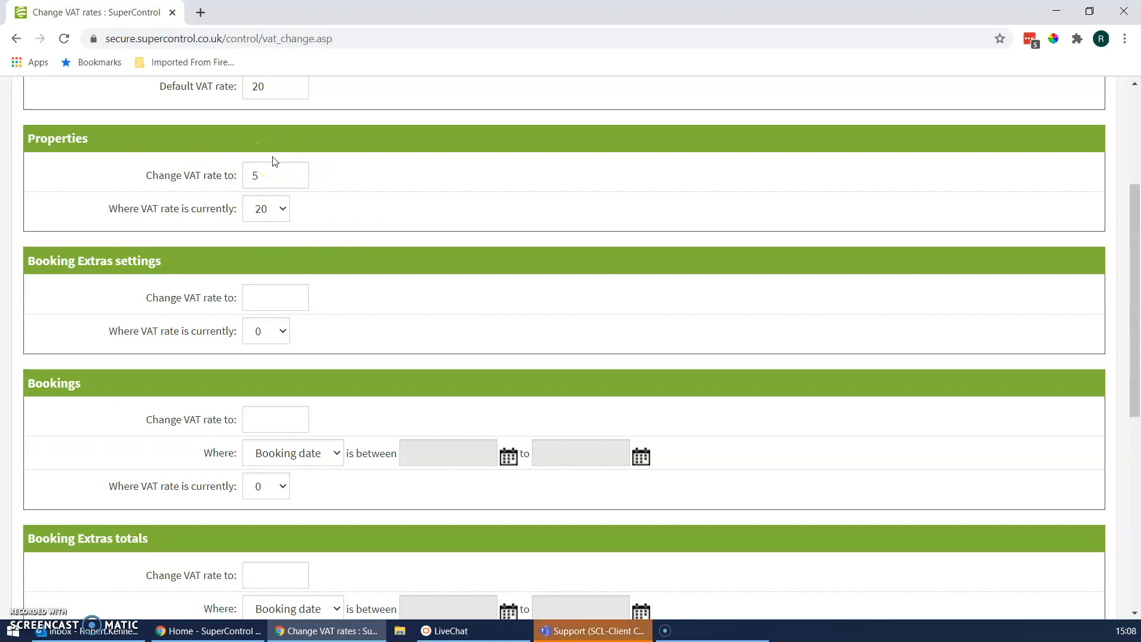
pyautogui.scroll(-1, 408, 252)
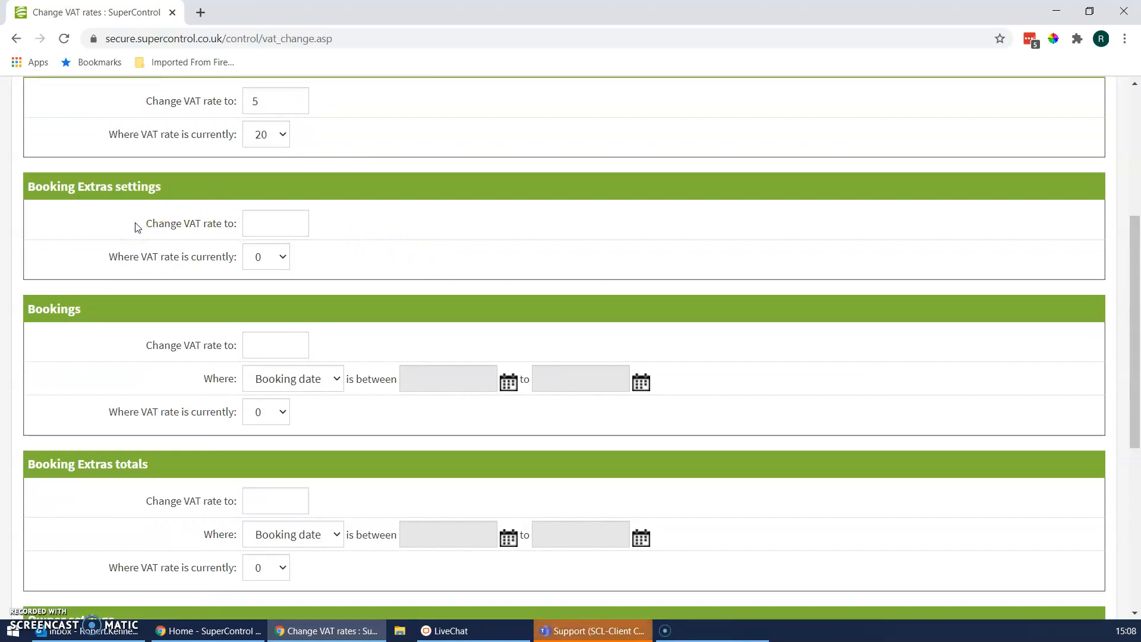
pyautogui.click(274, 267)
pyautogui.click(272, 309)
pyautogui.click(289, 224)
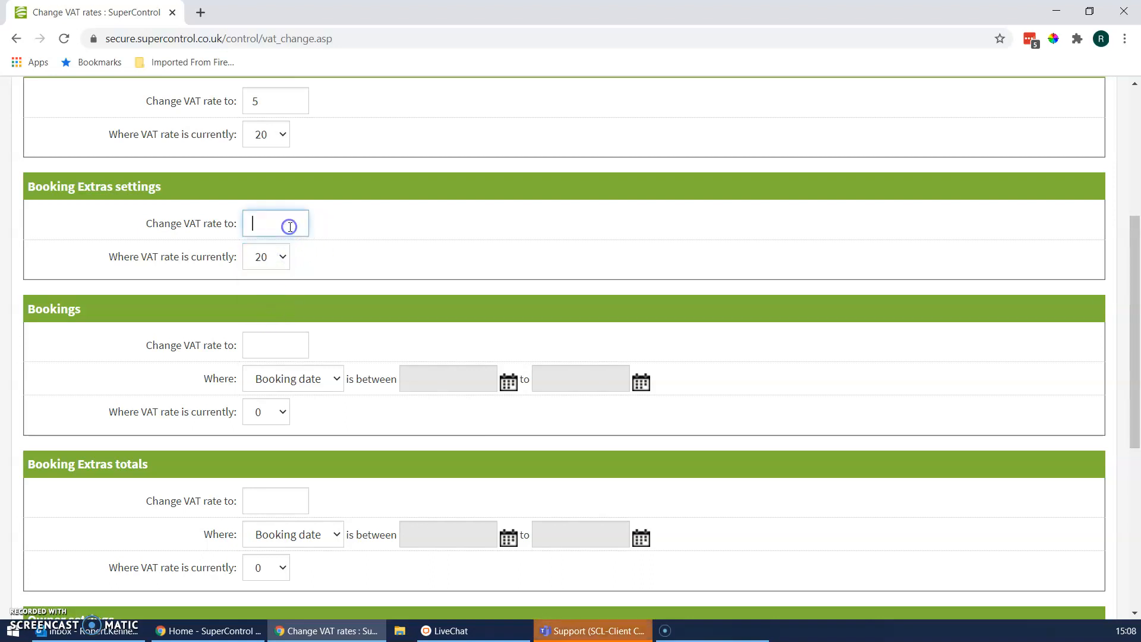
pyautogui.write('5')
pyautogui.click(448, 224)
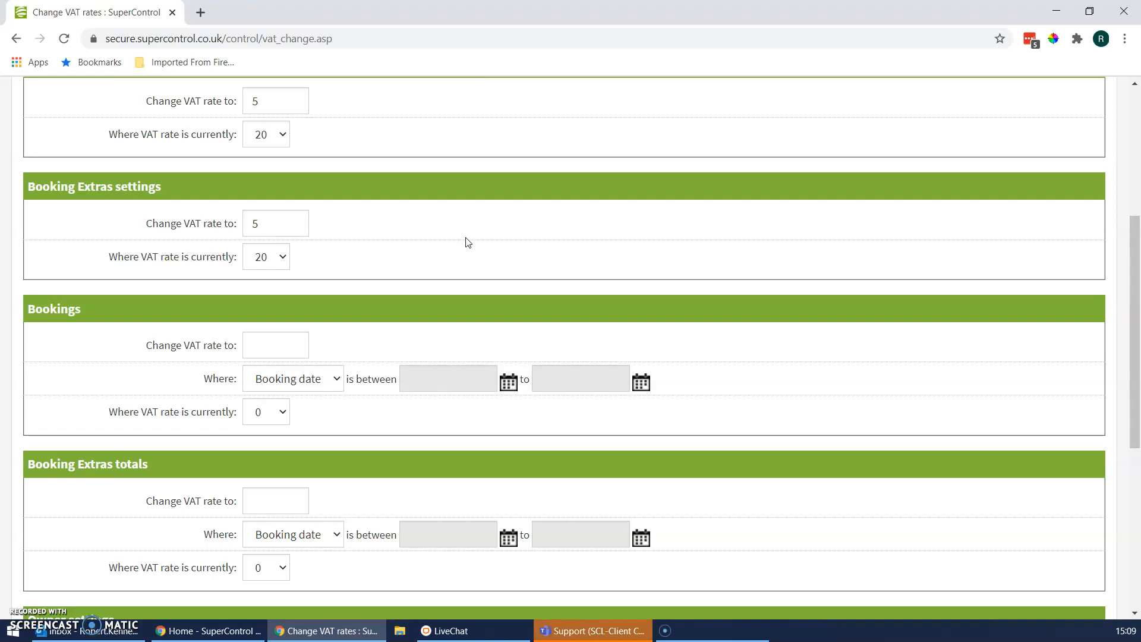
# - Set the Bookings VAT rate to change to 5 where the rate is currently 20
pyautogui.scroll(-4, 467, 240)
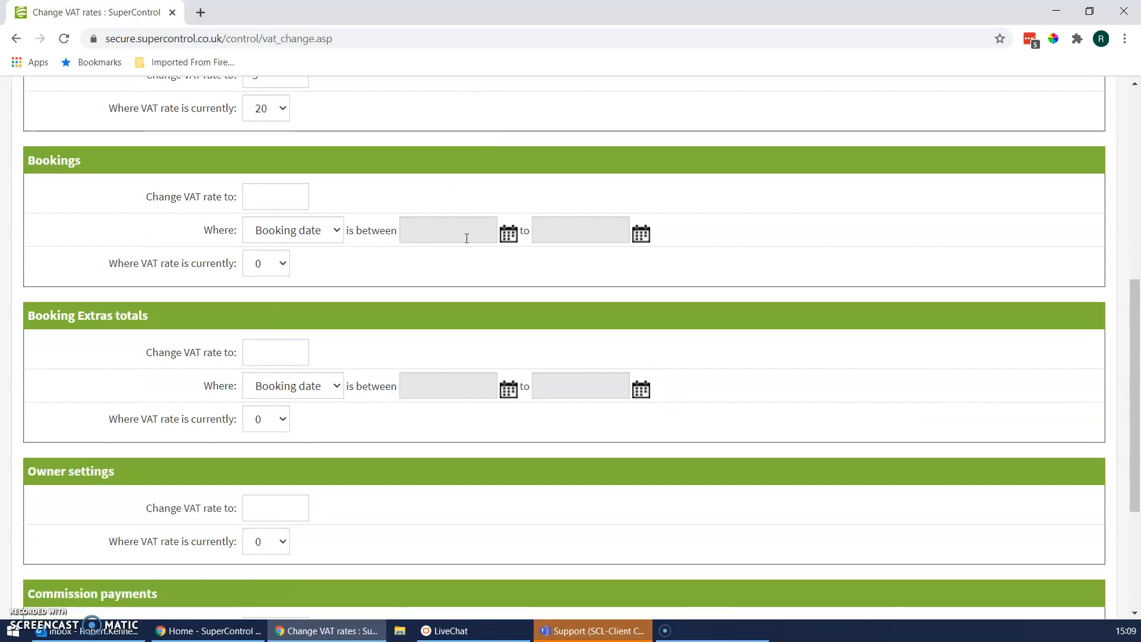
pyautogui.scroll(1, 465, 237)
pyautogui.click(262, 196)
pyautogui.click(266, 266)
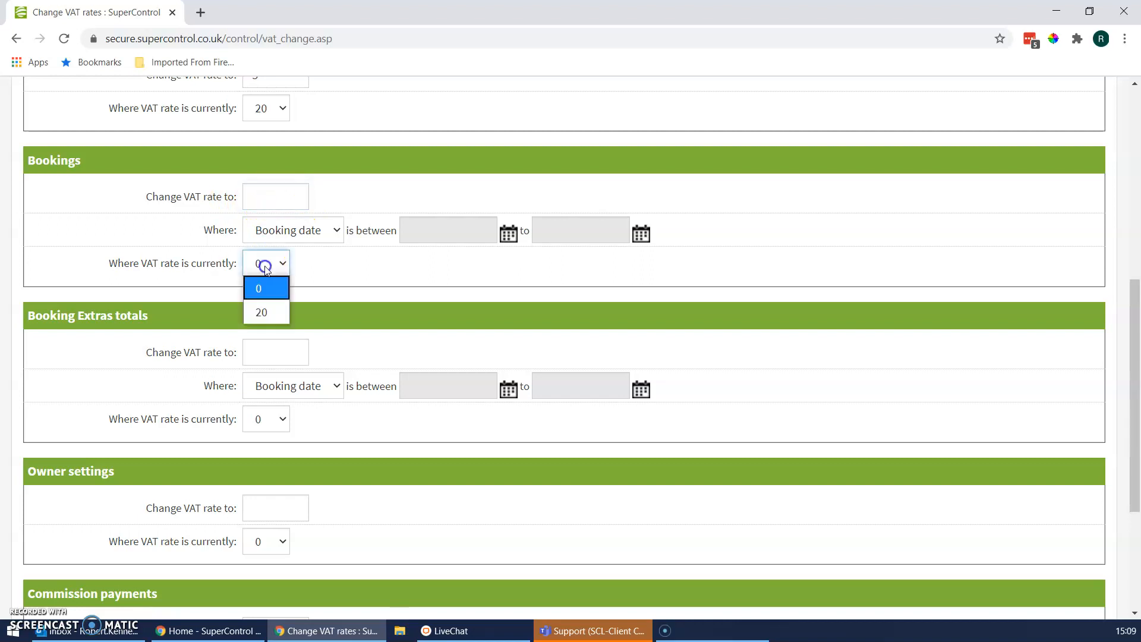
pyautogui.click(262, 312)
pyautogui.click(288, 199)
pyautogui.write('5')
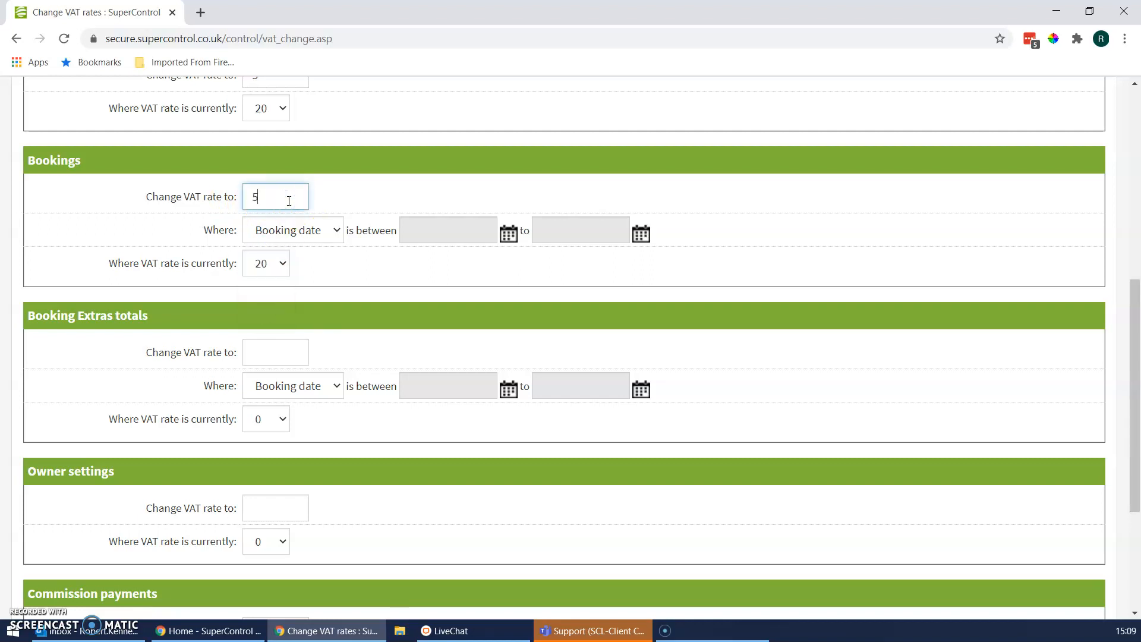
# - Limit the Bookings VAT change to arrival dates between 2020-07-08 and 2025-07-31
pyautogui.click(288, 230)
pyautogui.click(291, 279)
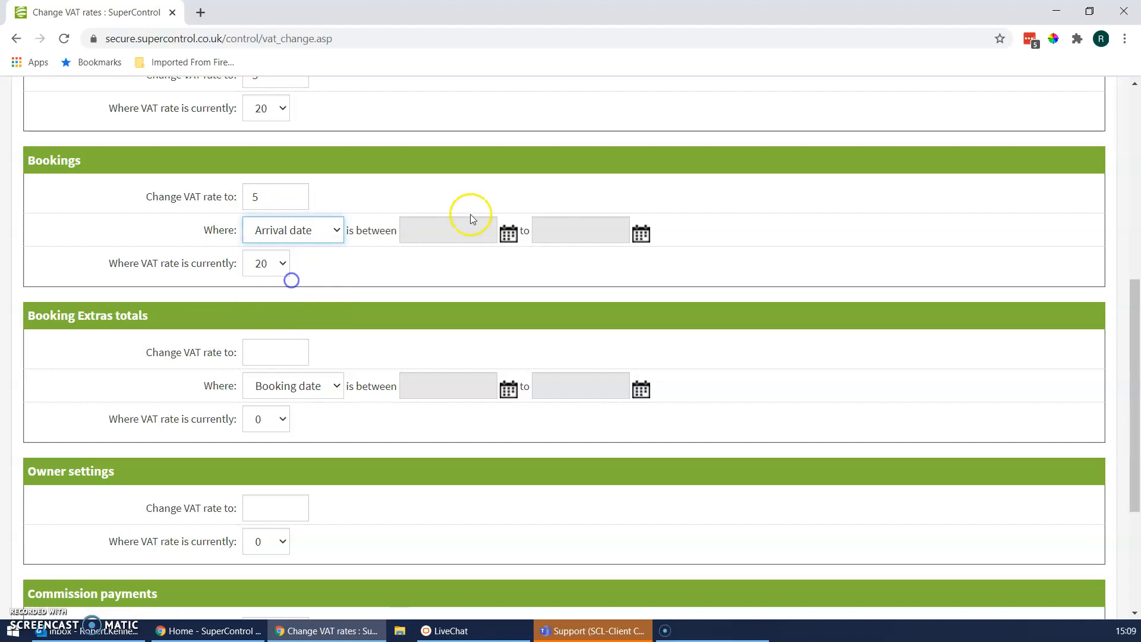
pyautogui.click(509, 233)
pyautogui.click(459, 305)
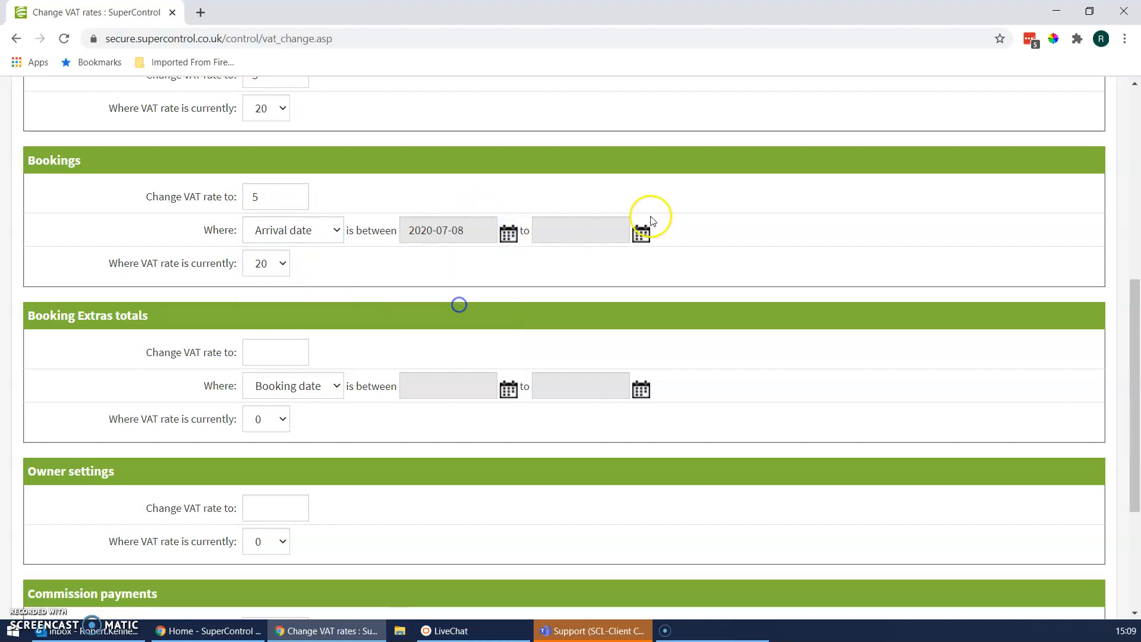
pyautogui.click(642, 233)
pyautogui.click(638, 264)
pyautogui.click(637, 264)
pyautogui.click(637, 264)
pyautogui.click(637, 264)
pyautogui.click(637, 264)
pyautogui.click(606, 348)
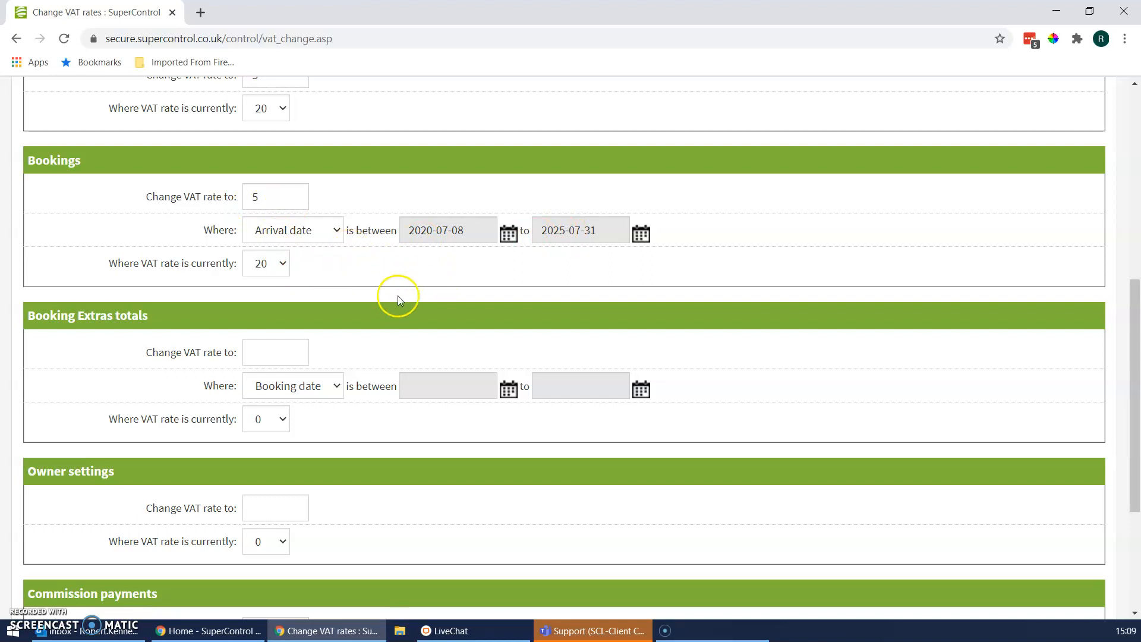
# - Examine the Booking Extras totals date options, the Owner settings and Commission payments sections, and the VAT changes entered in the sections above
pyautogui.scroll(-1, 397, 297)
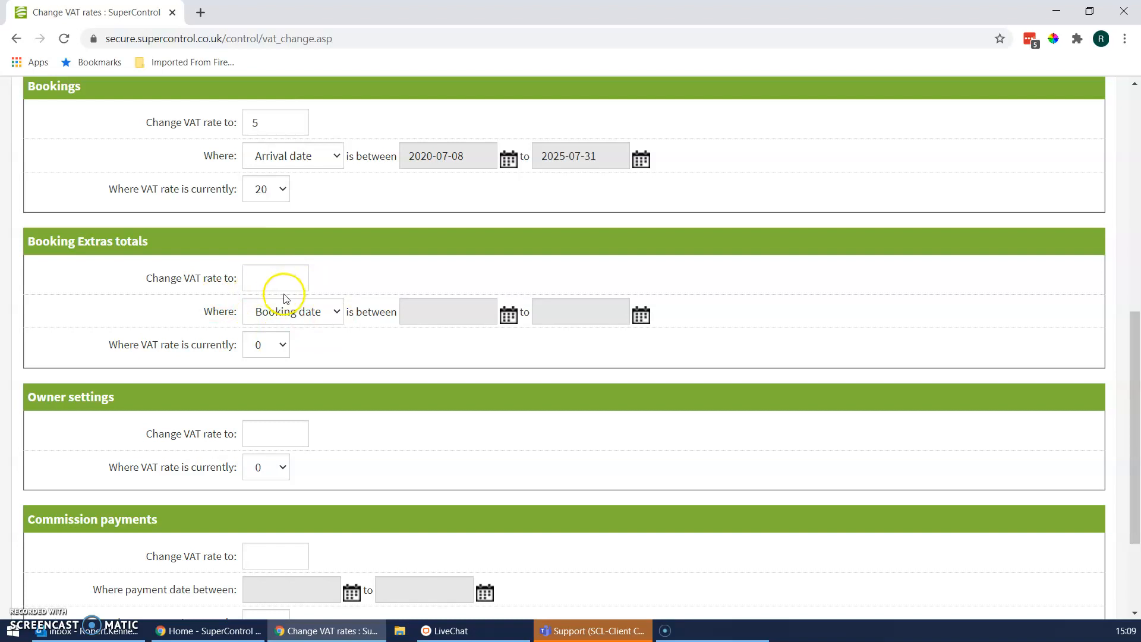
pyautogui.click(316, 309)
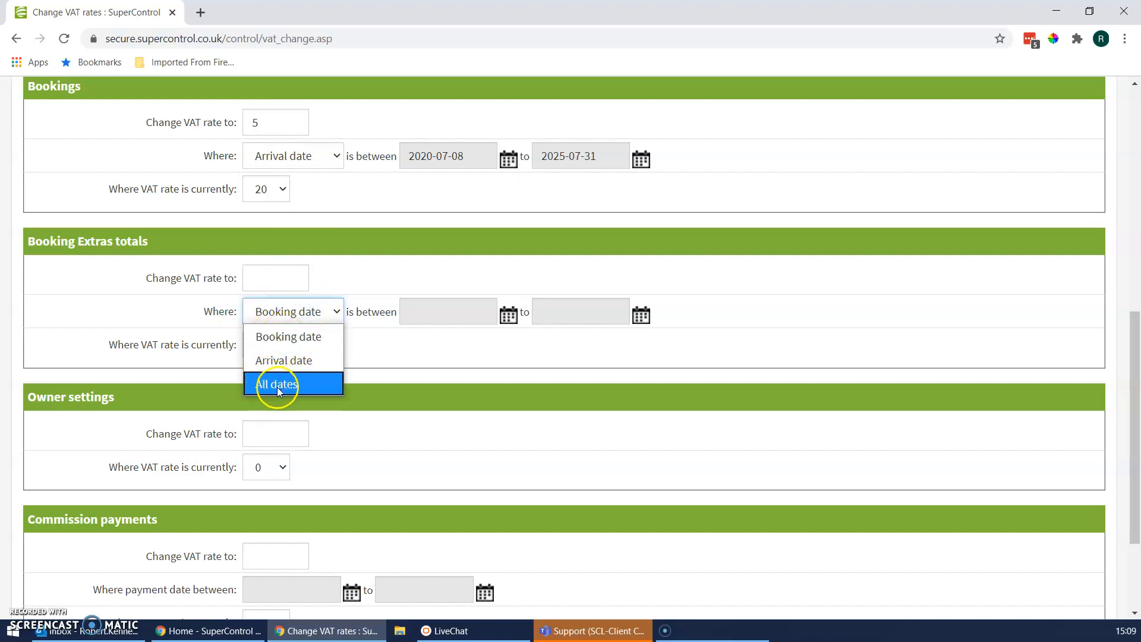
pyautogui.click(486, 373)
pyautogui.scroll(-3, 486, 369)
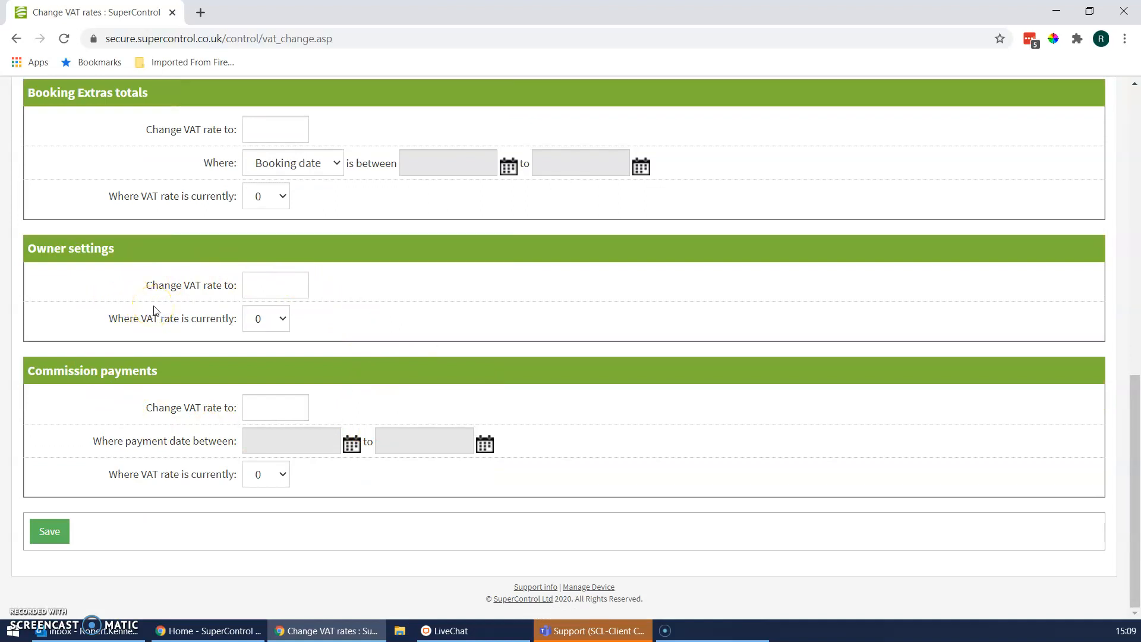
pyautogui.click(267, 282)
pyautogui.click(389, 293)
pyautogui.scroll(6, 388, 470)
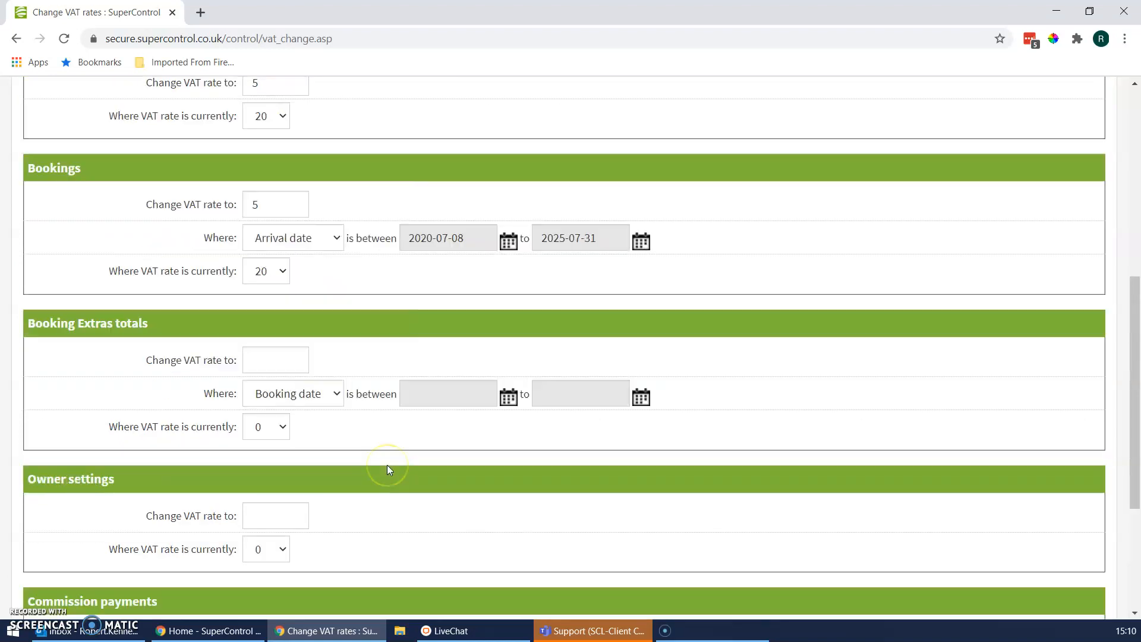
pyautogui.scroll(1, 389, 471)
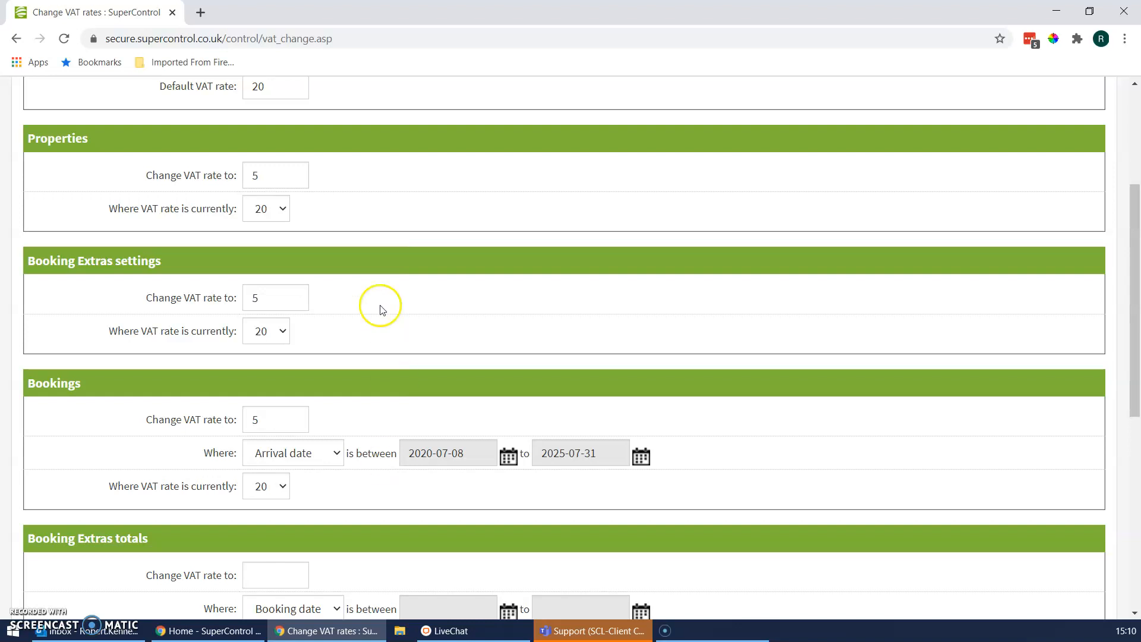
pyautogui.scroll(3, 422, 333)
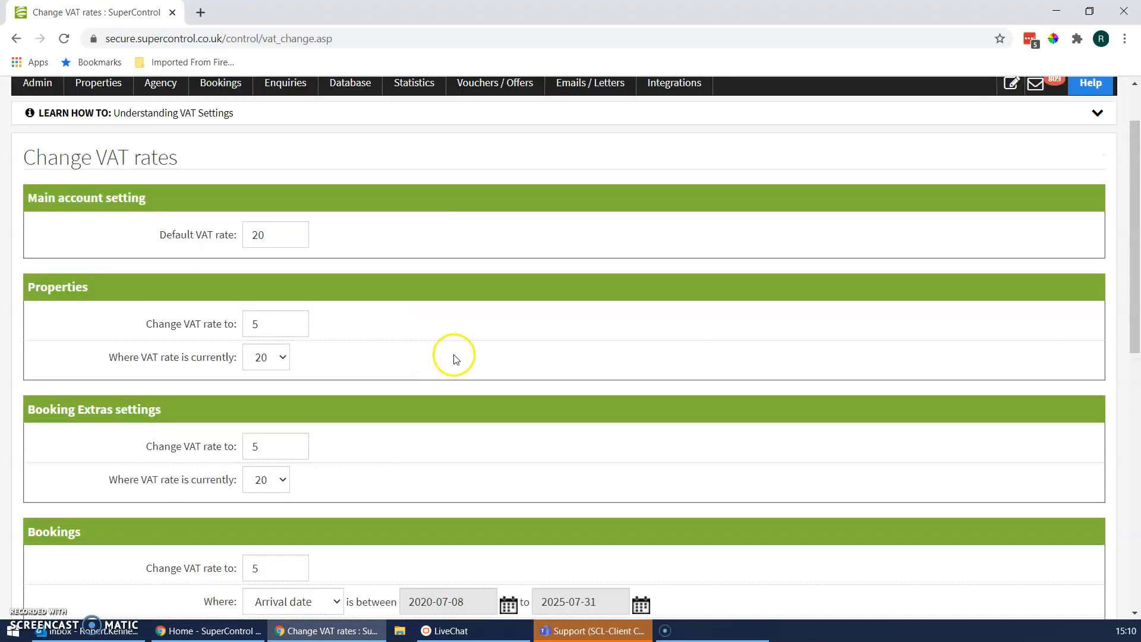